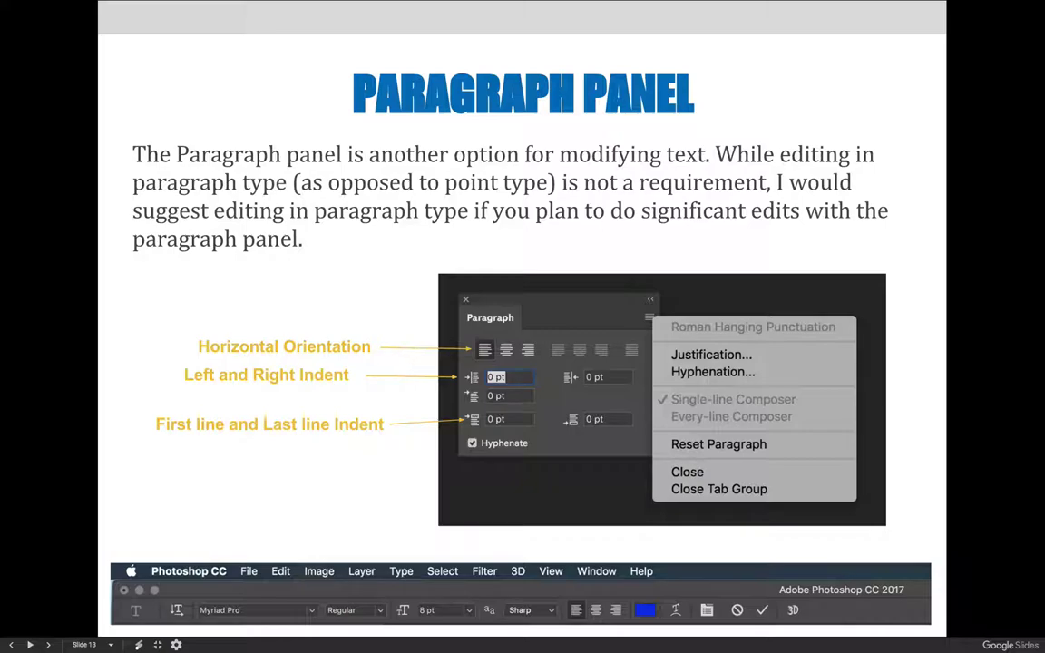
# - Advance the presentation from slide 13 to slide 14, 'Using Special Characters'
pyautogui.press('Right')
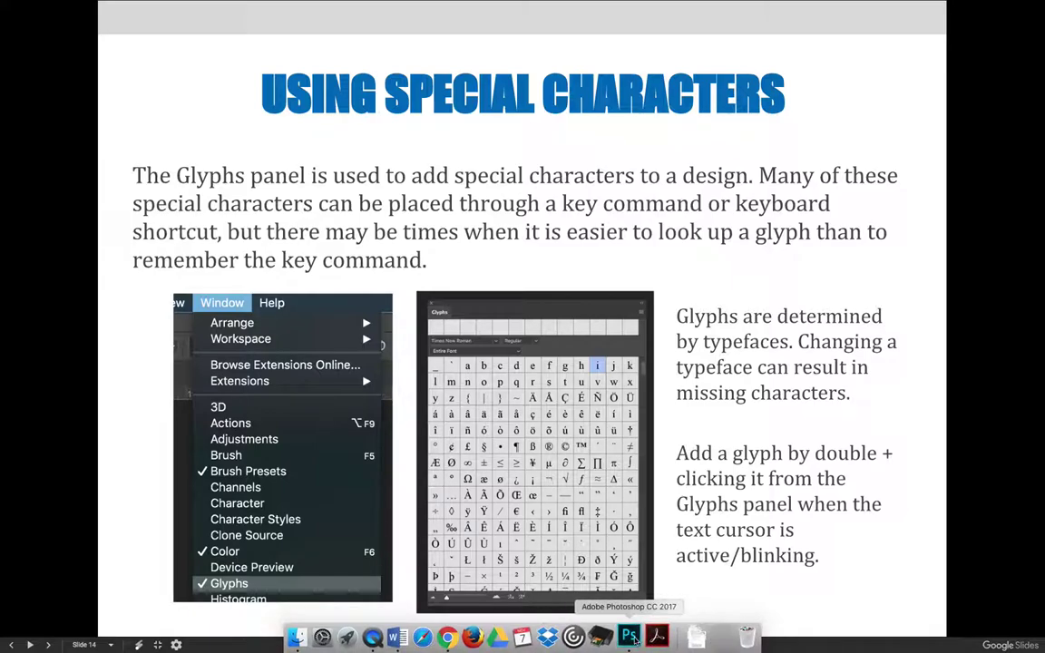
# - In Photoshop, replace the blue TEST text on the teal artboard with WHAT
pyautogui.click(625, 637)
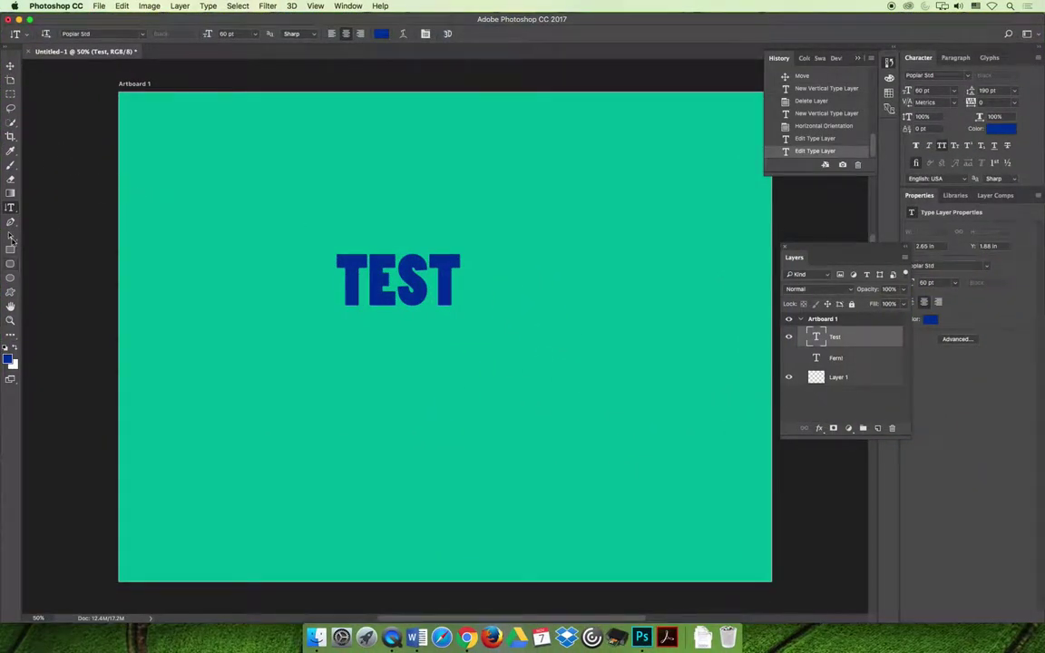
pyautogui.click(438, 288)
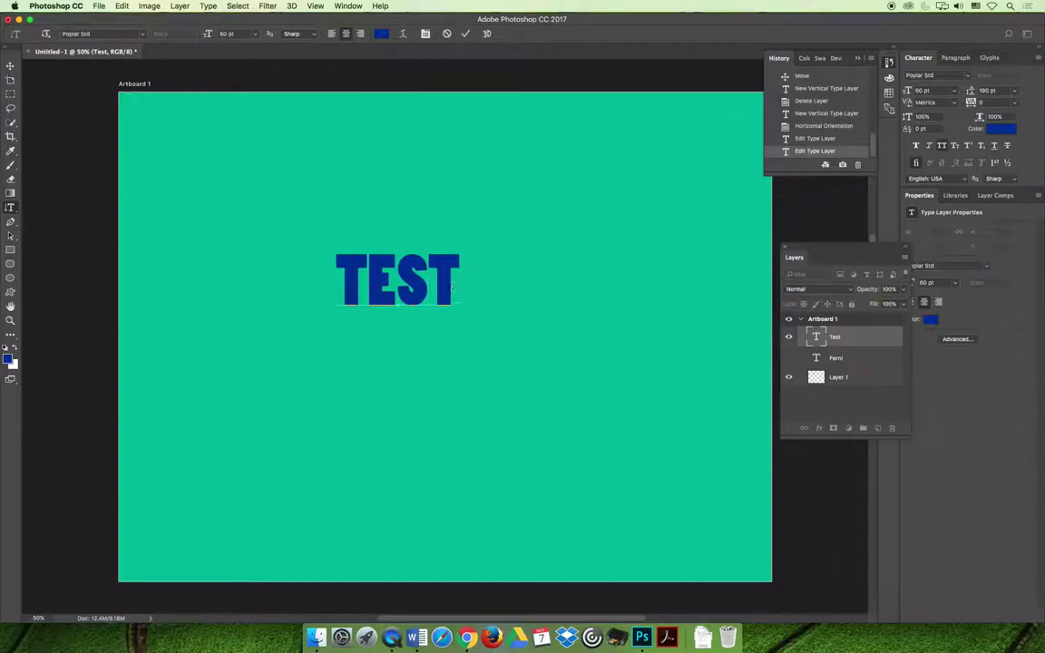
pyautogui.moveTo(463, 274); pyautogui.dragTo(302, 280)
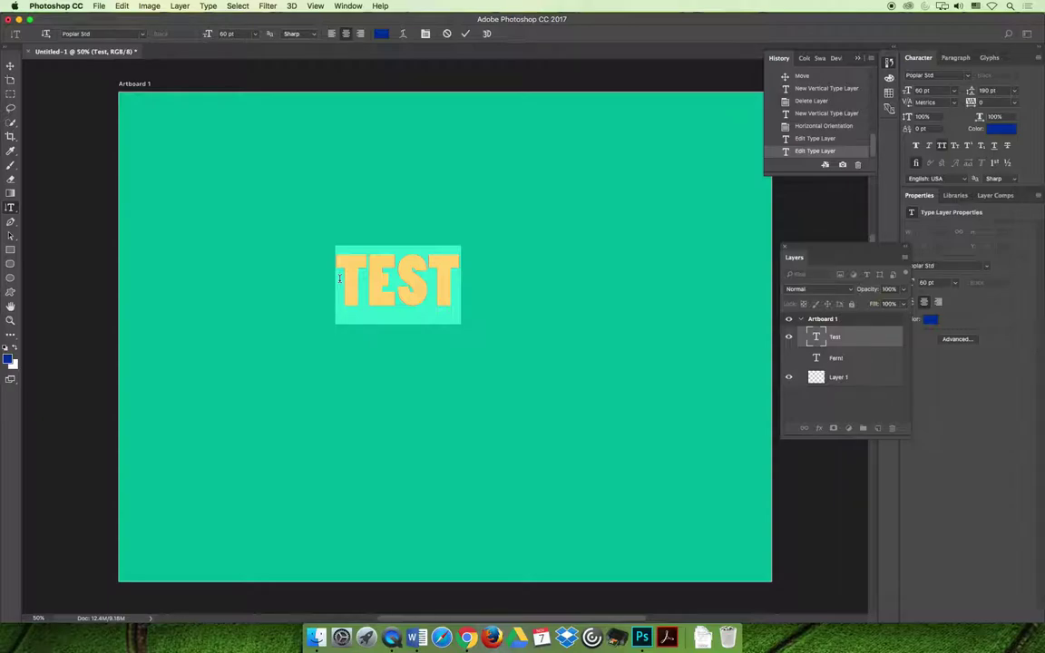
pyautogui.write('WAT')
pyautogui.press('BackSpace')
pyautogui.press('BackSpace')
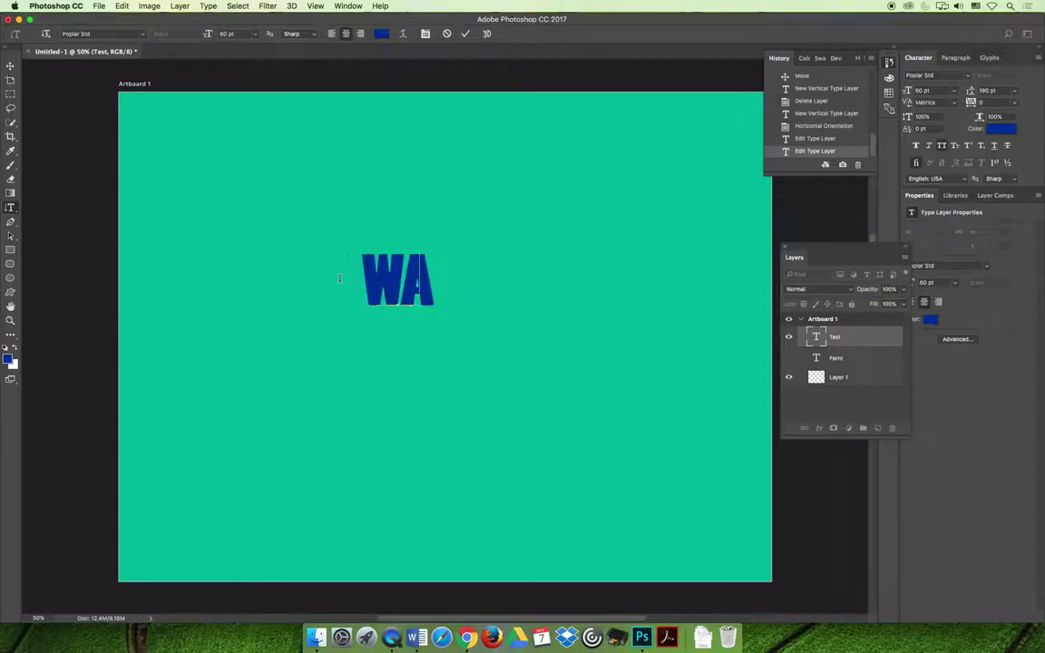
pyautogui.write('HAT')
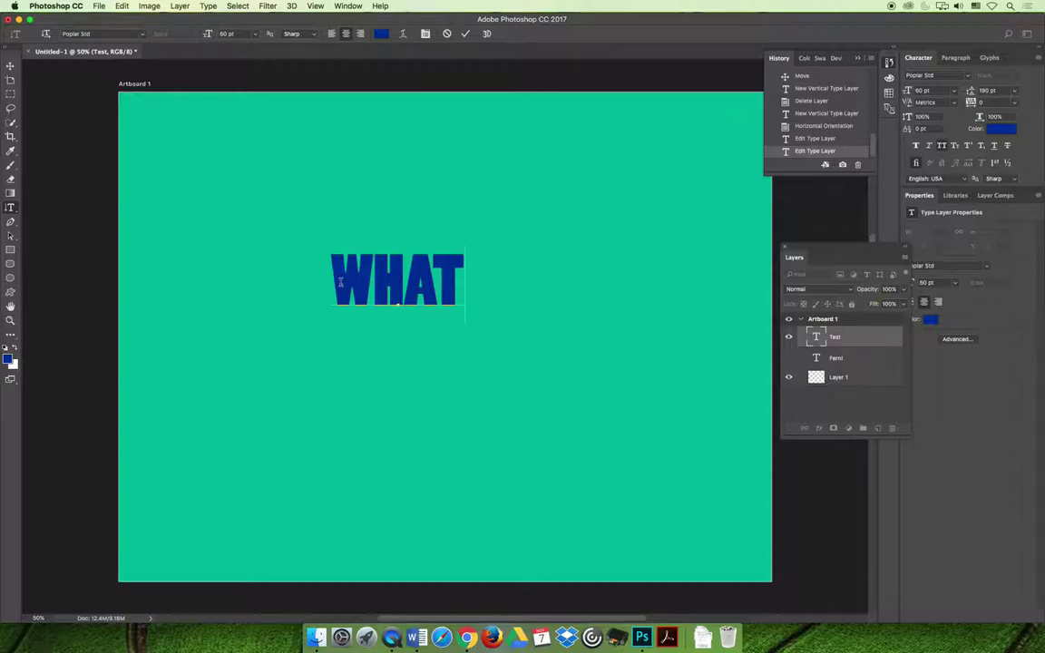
# - Select the whole word WHAT
pyautogui.moveTo(373, 282); pyautogui.dragTo(329, 282)
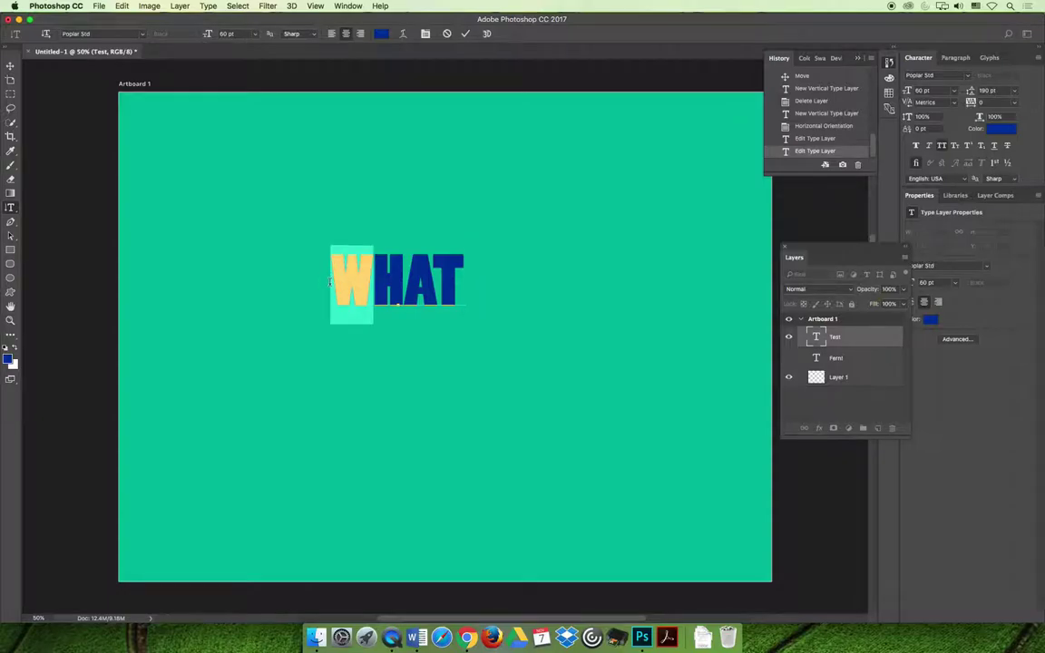
pyautogui.click(460, 286)
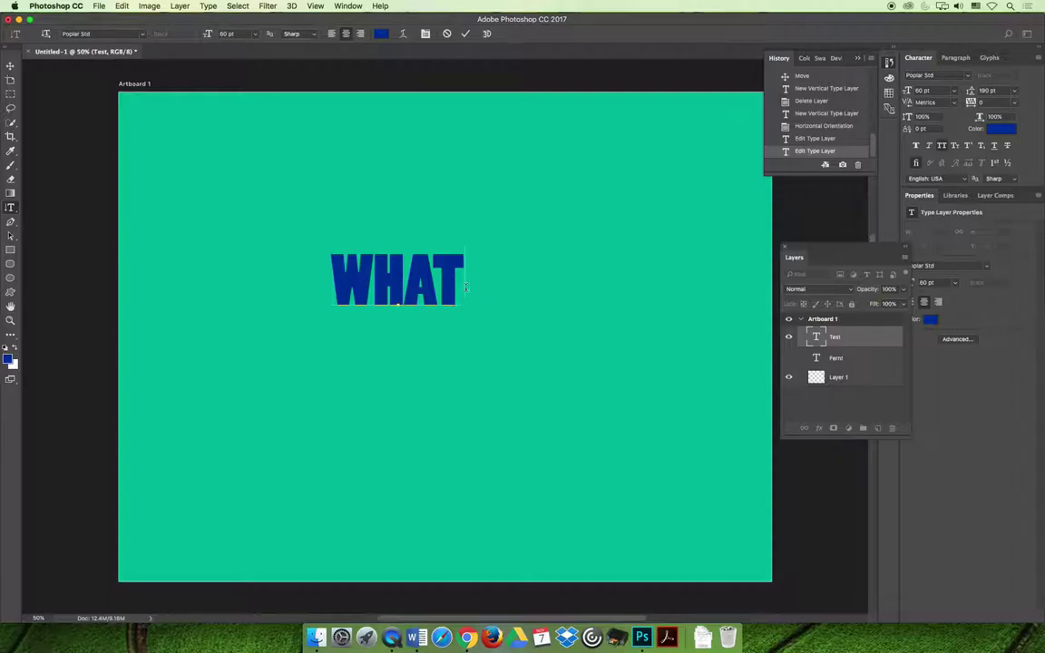
pyautogui.moveTo(462, 287); pyautogui.dragTo(334, 283)
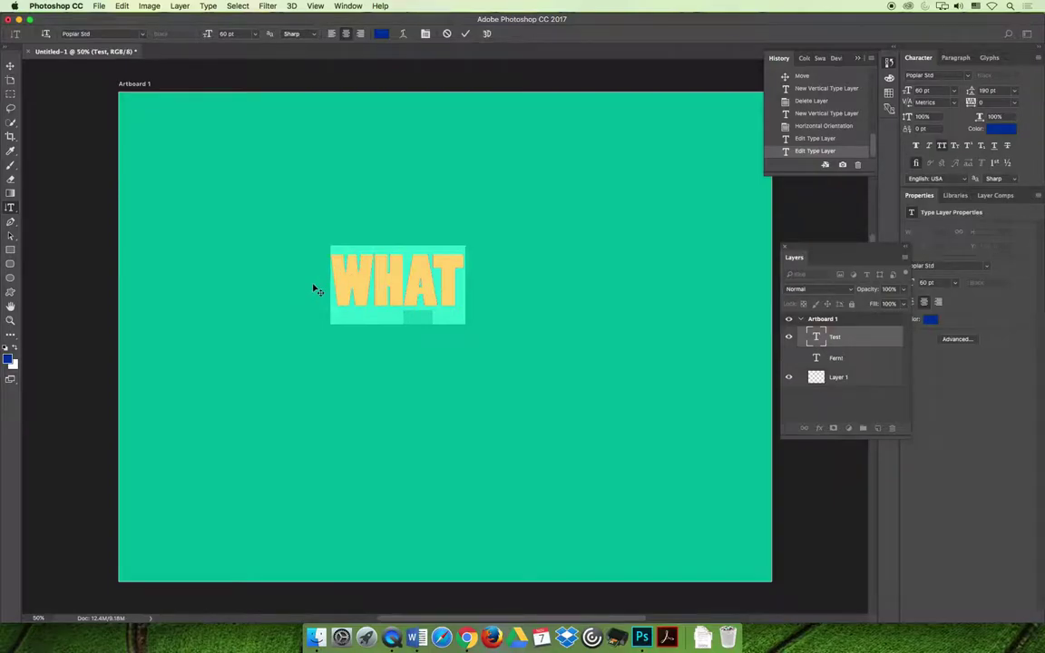
# - Search the font field for 'times' and set WHAT in Times Bold
pyautogui.click(142, 33)
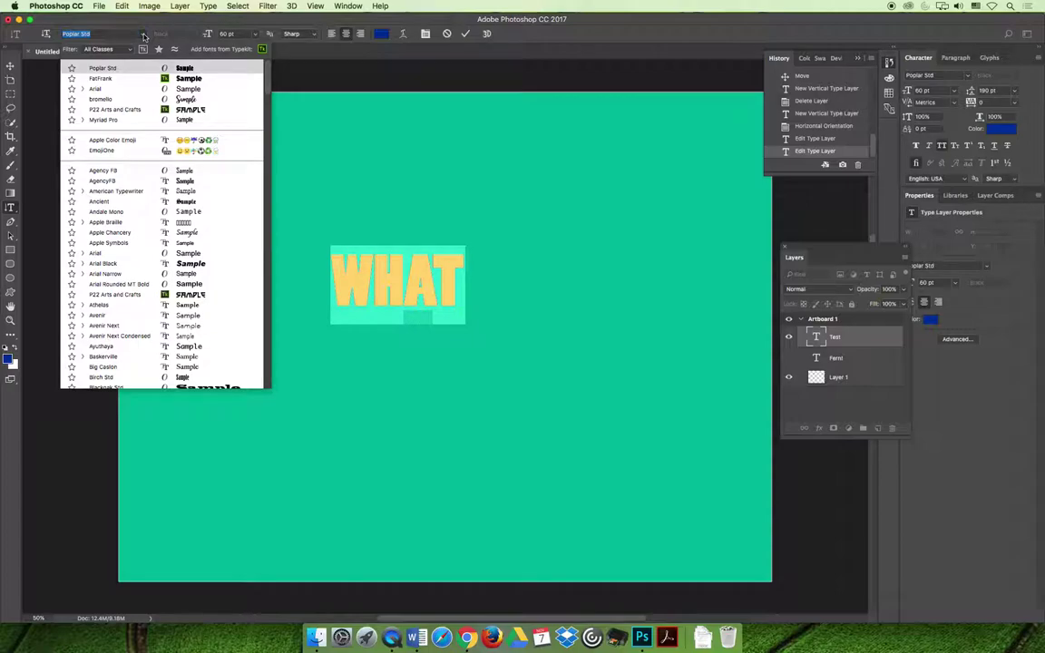
pyautogui.write('times')
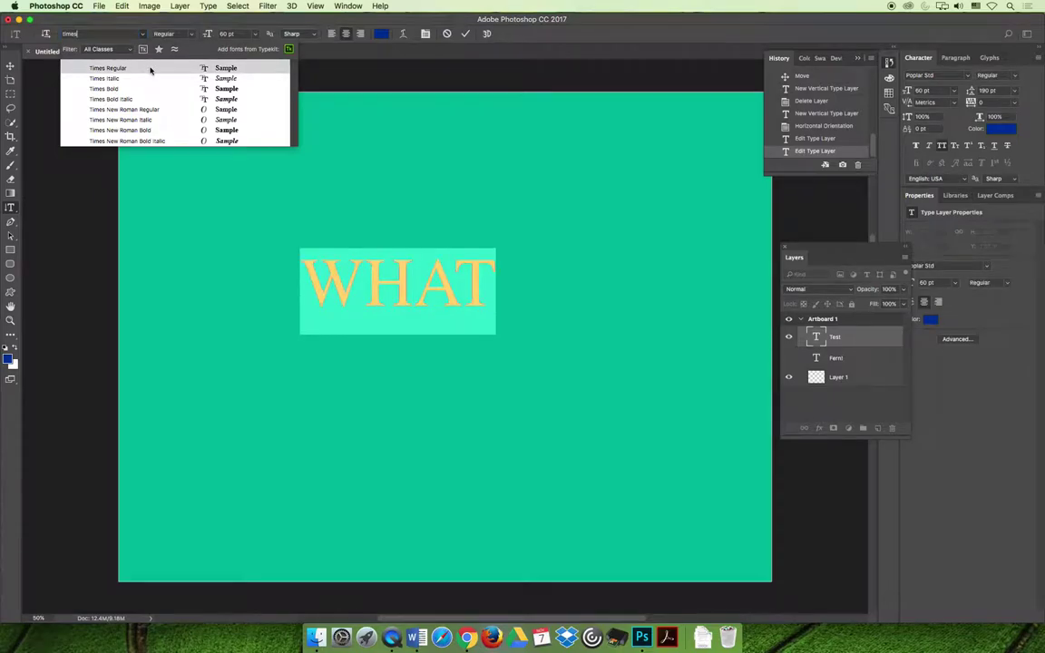
pyautogui.click(142, 89)
pyautogui.click(395, 275)
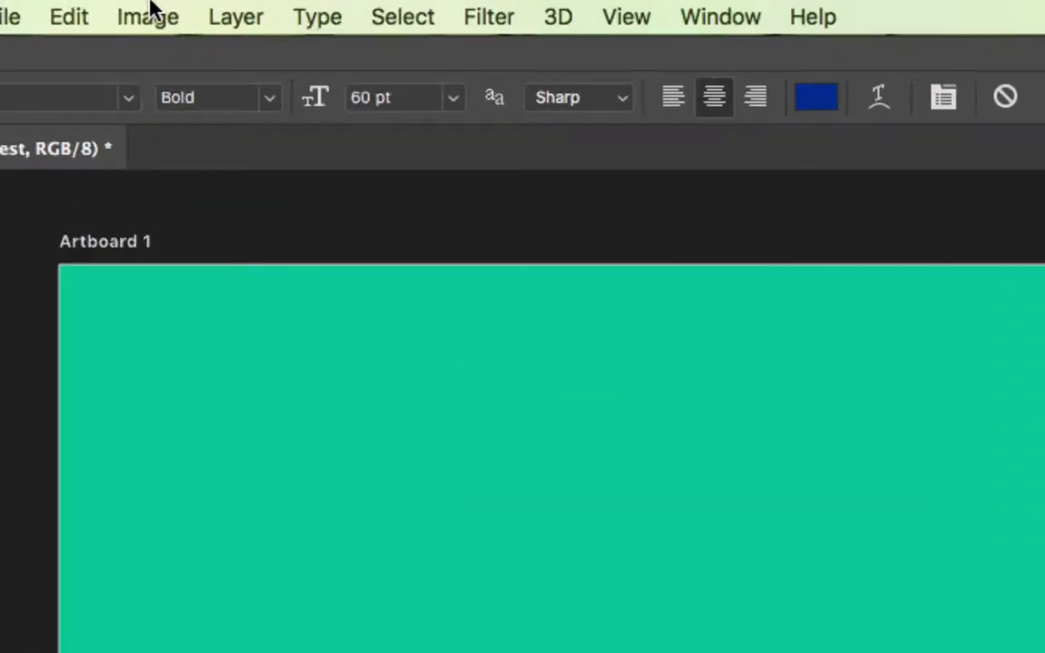
# - Open the Glyphs panel from Type > Panels, float it over the canvas and stretch it taller
pyautogui.click(229, 6)
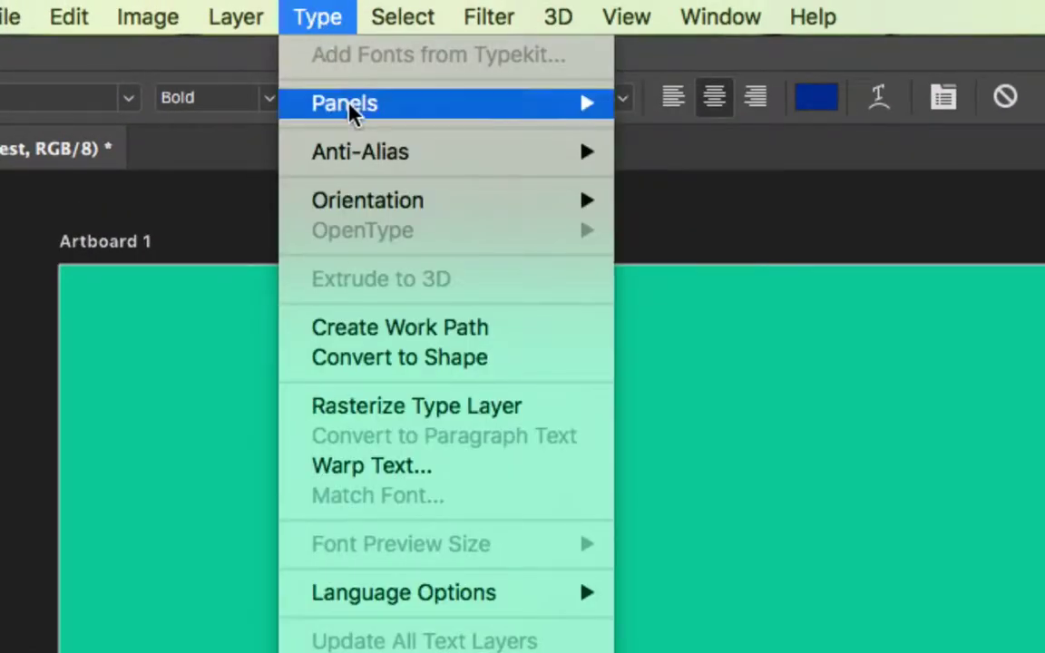
pyautogui.moveTo(319, 107)
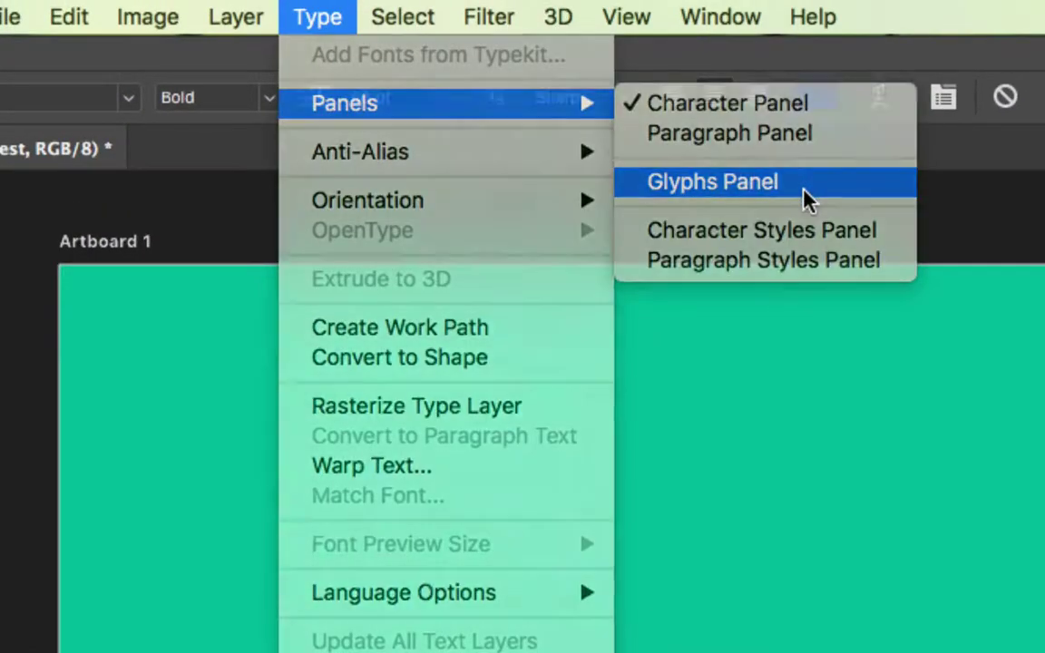
pyautogui.click(806, 186)
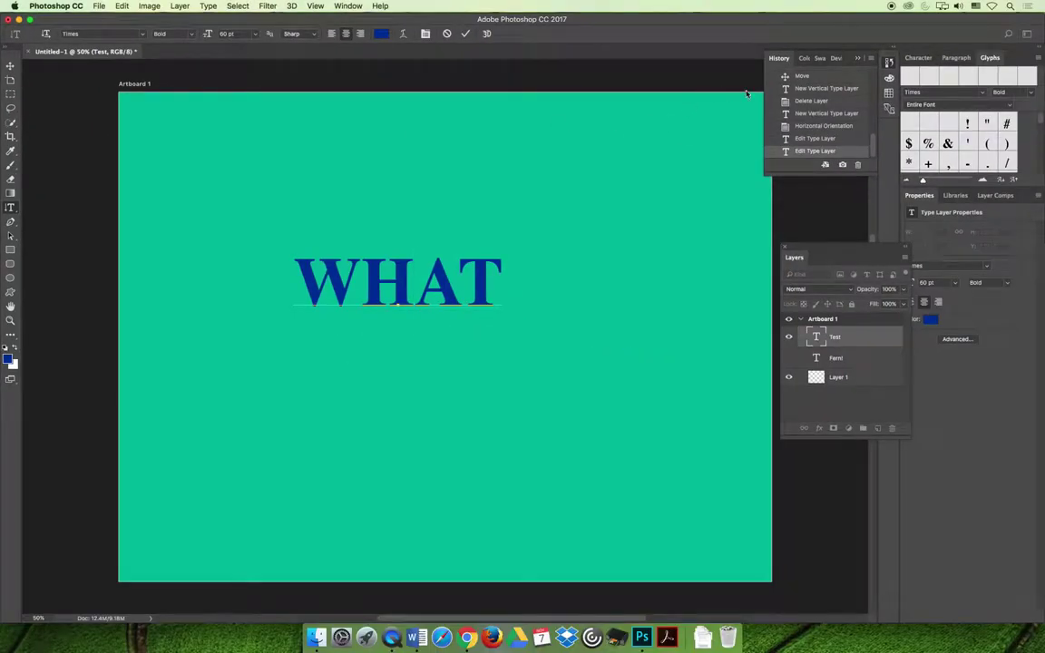
pyautogui.moveTo(989, 58); pyautogui.dragTo(583, 153)
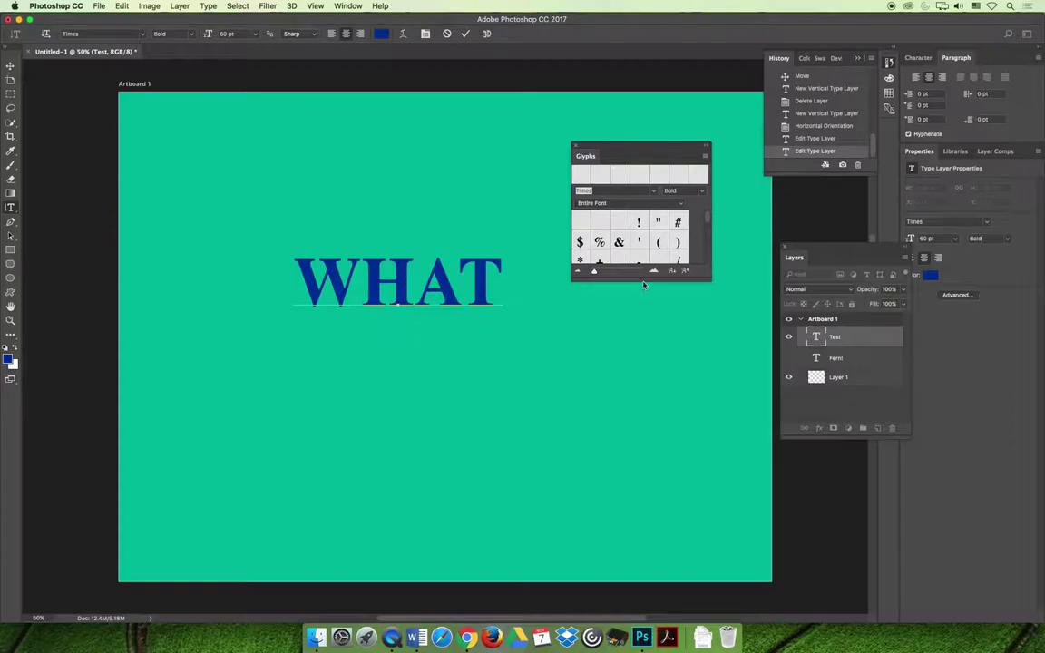
pyautogui.moveTo(644, 280); pyautogui.dragTo(624, 514)
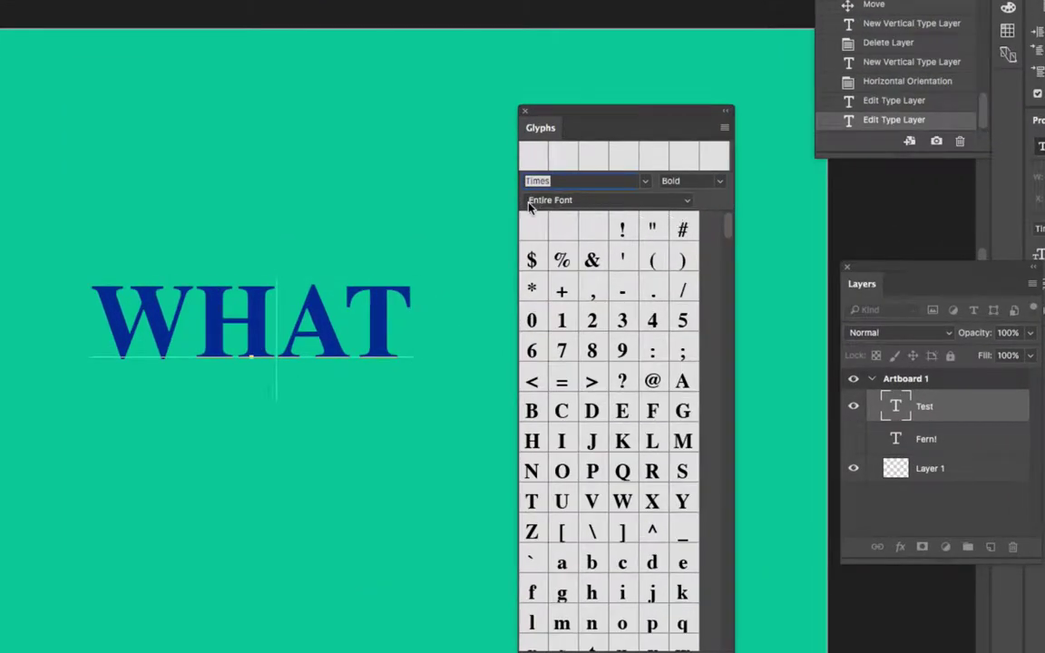
# - Filter the Glyphs panel to Currency and insert £ and € before WHAT
pyautogui.moveTo(733, 238); pyautogui.dragTo(747, 412)
pyautogui.click(686, 201)
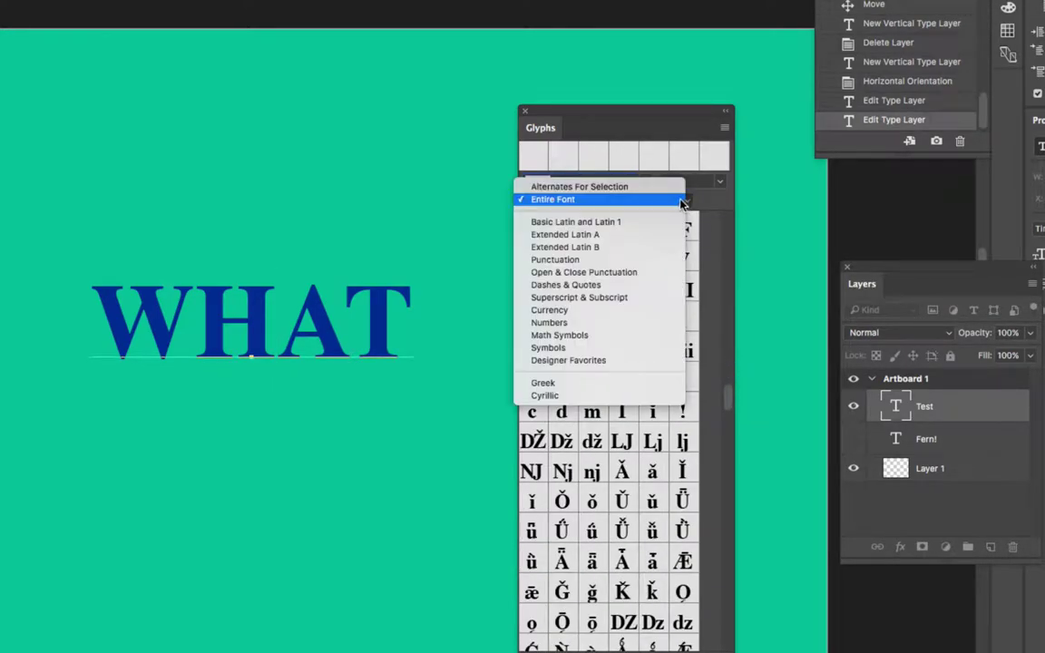
pyautogui.click(637, 315)
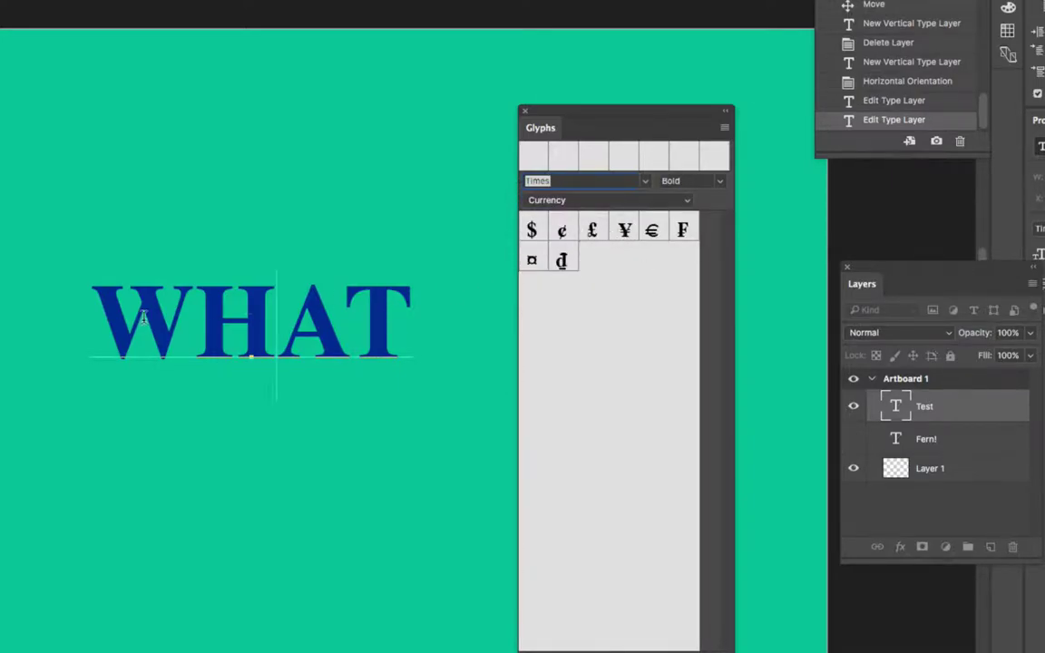
pyautogui.click(83, 327)
pyautogui.doubleClick(592, 231)
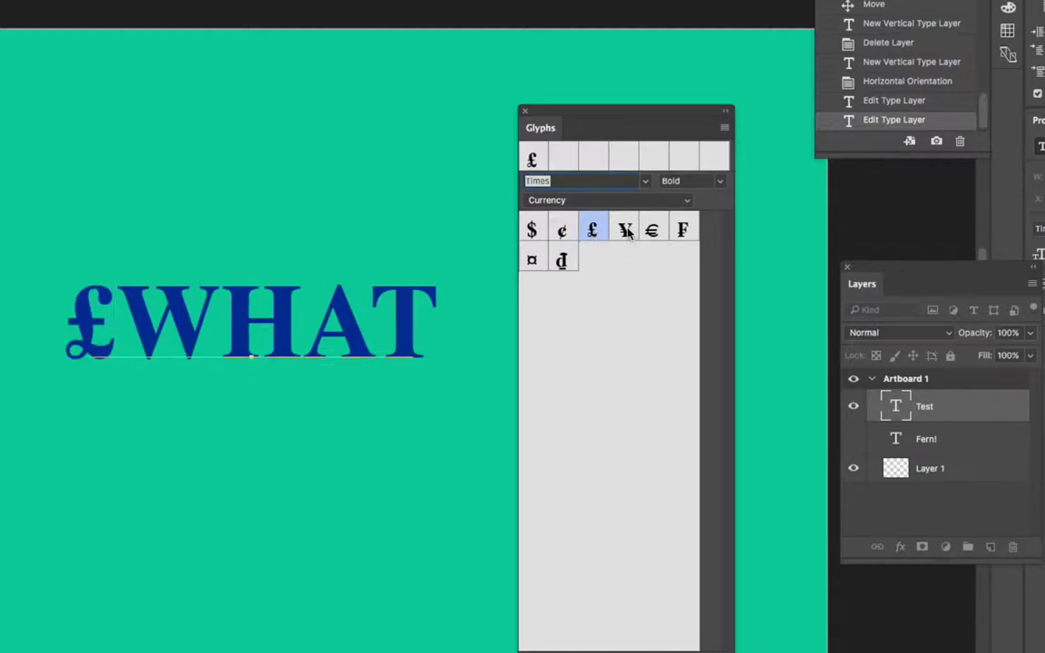
pyautogui.doubleClick(654, 234)
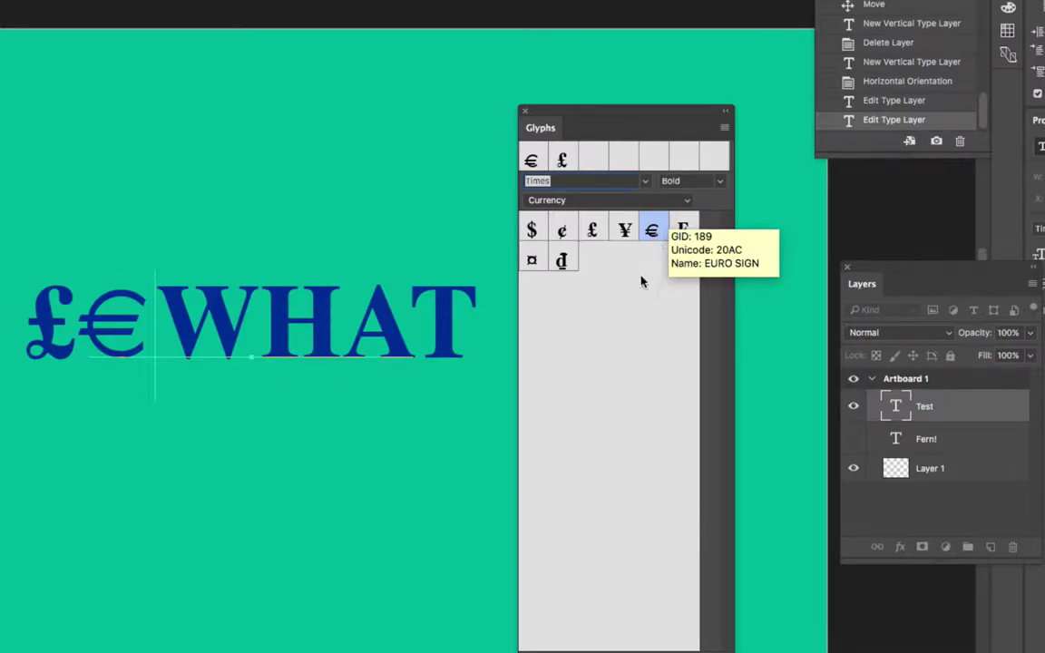
# - Keep the Currency subset and select the W of £€WHAT
pyautogui.click(687, 201)
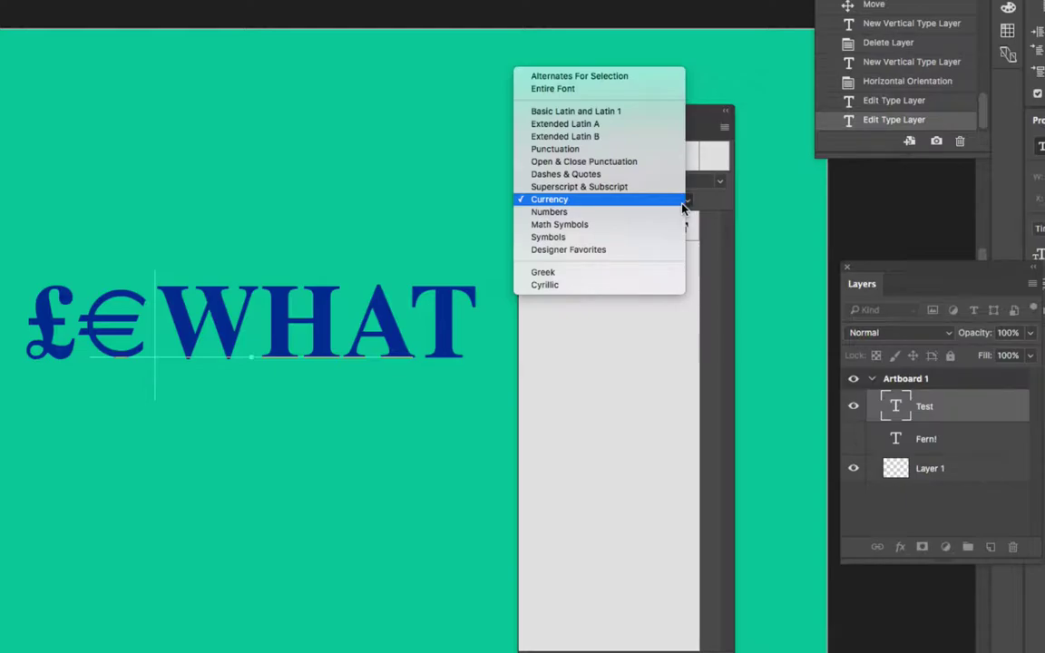
pyautogui.click(322, 294)
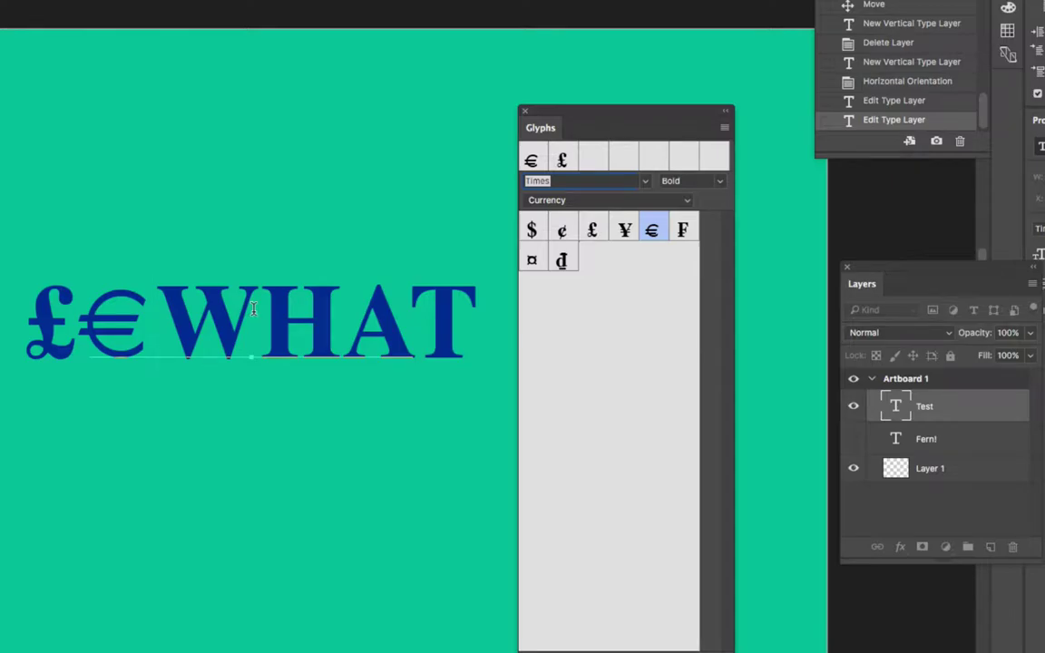
pyautogui.moveTo(254, 308); pyautogui.dragTo(168, 309)
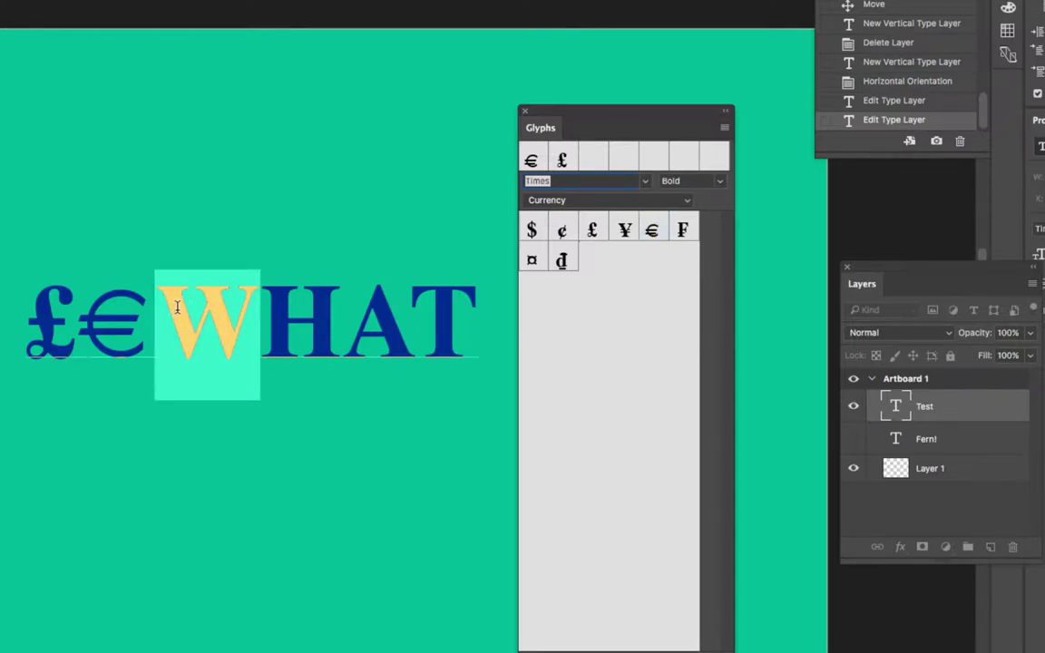
# - Switch the glyph subset away from Currency and place the caret between H and A
pyautogui.click(687, 200)
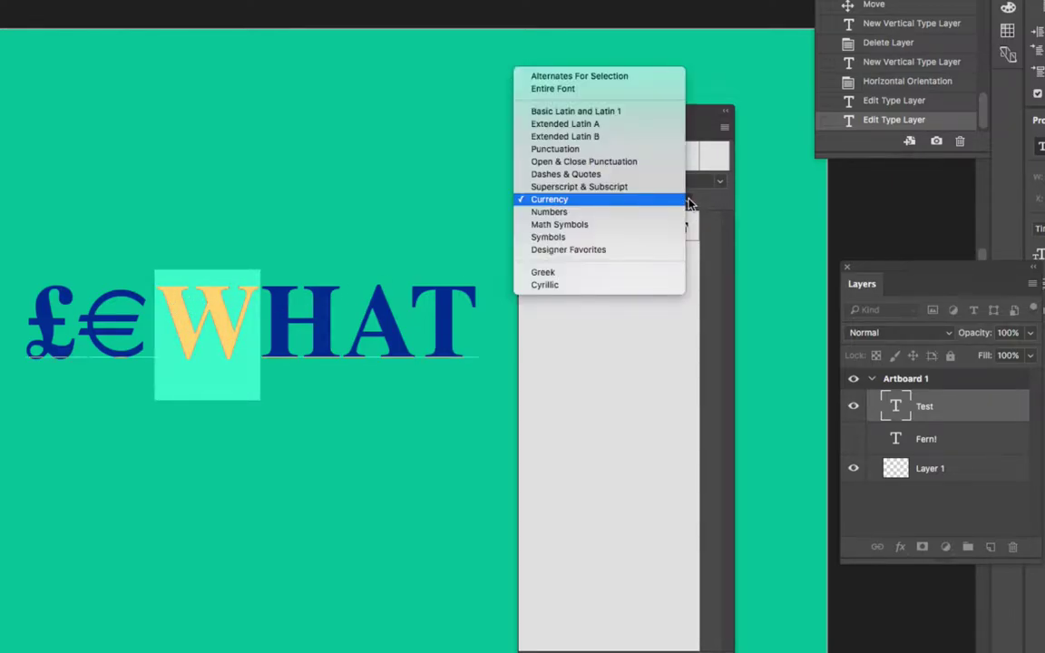
pyautogui.click(632, 77)
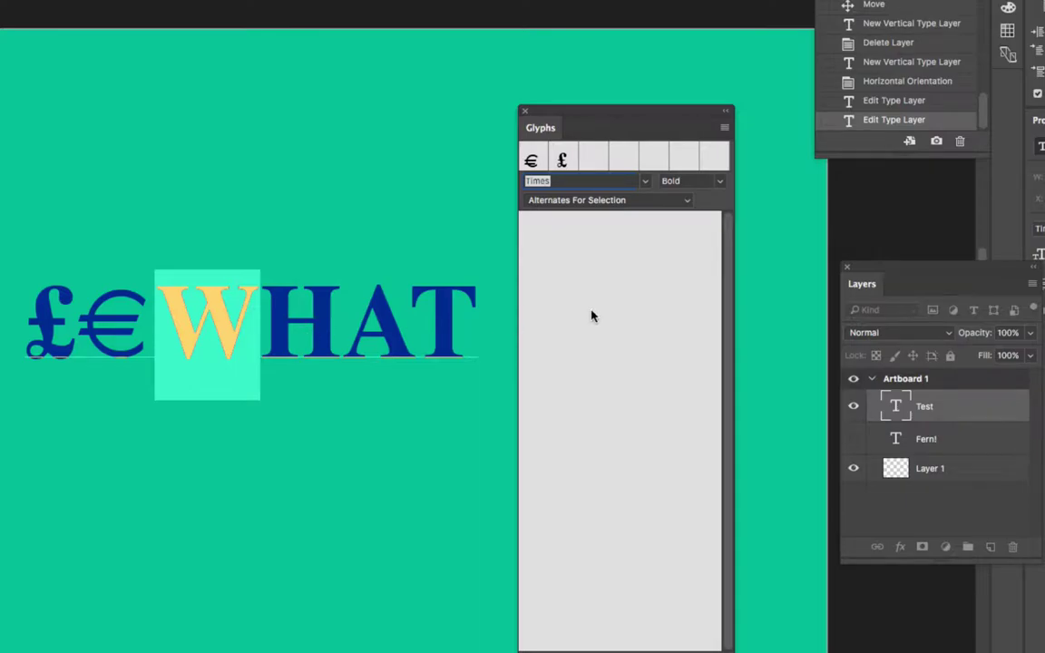
pyautogui.click(308, 299)
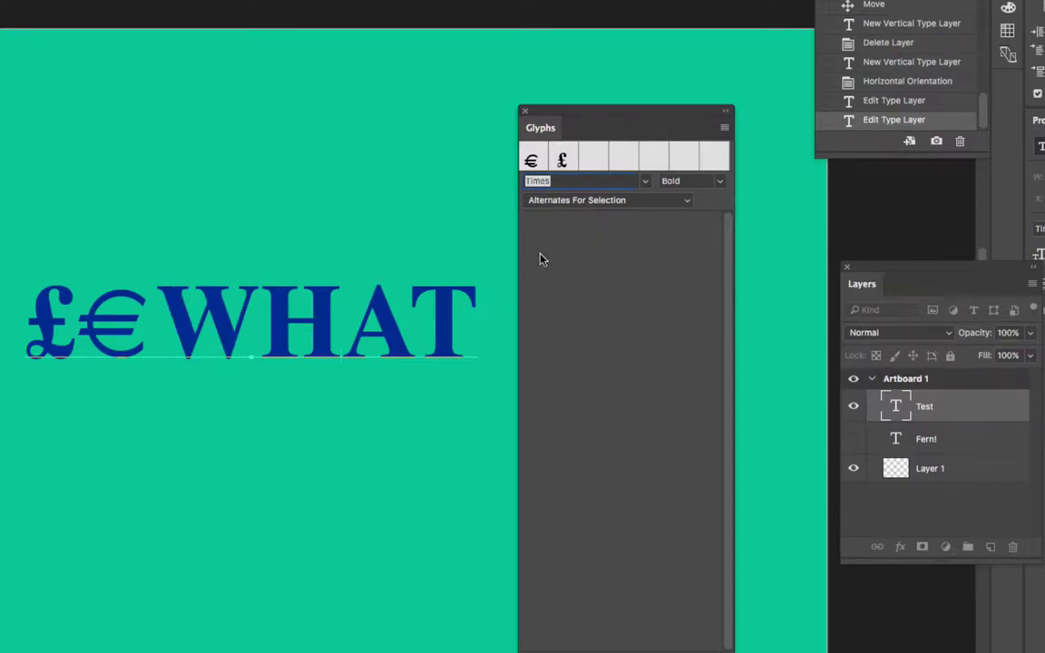
pyautogui.click(646, 201)
# - Show the entire Times font and insert Ñ, Î, É and Å between H and A
pyautogui.click(643, 210)
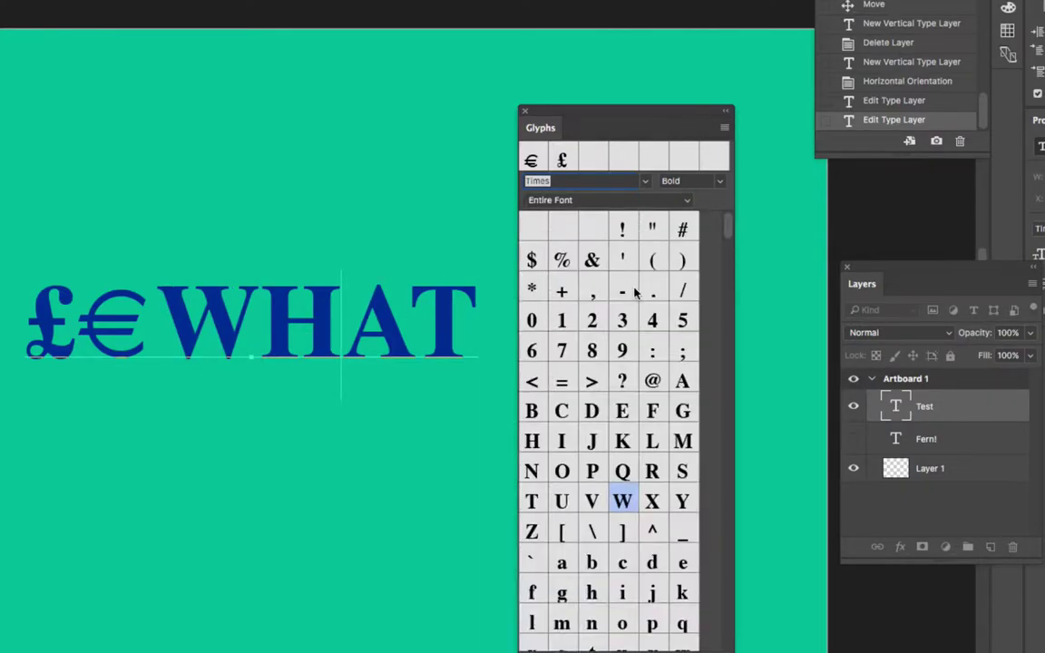
pyautogui.scroll(-5, 635, 395)
pyautogui.scroll(-6, 639, 395)
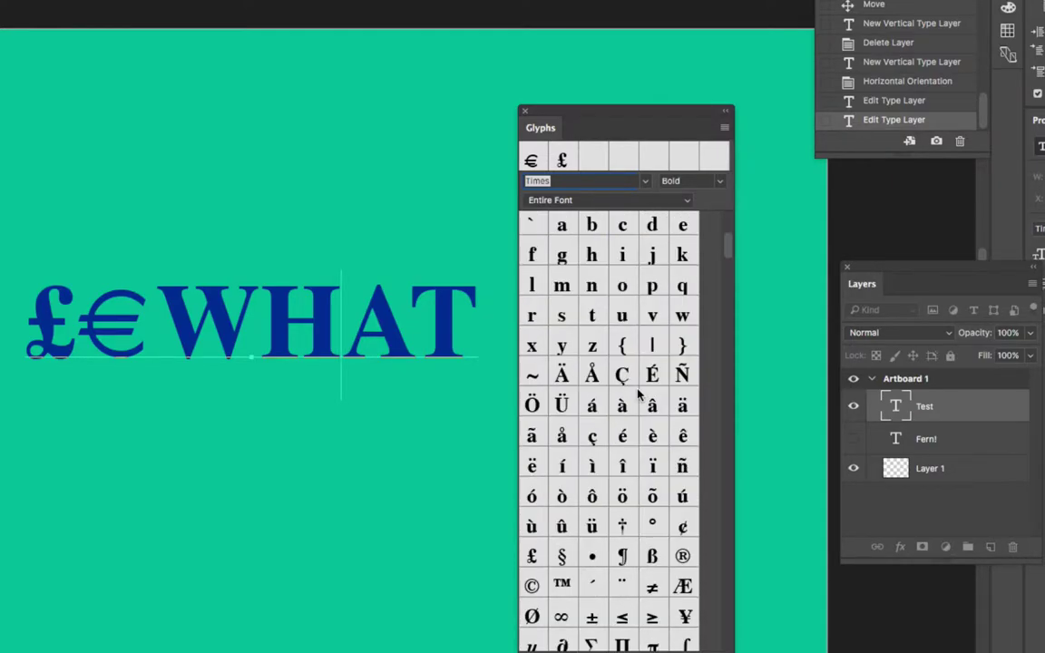
pyautogui.doubleClick(682, 375)
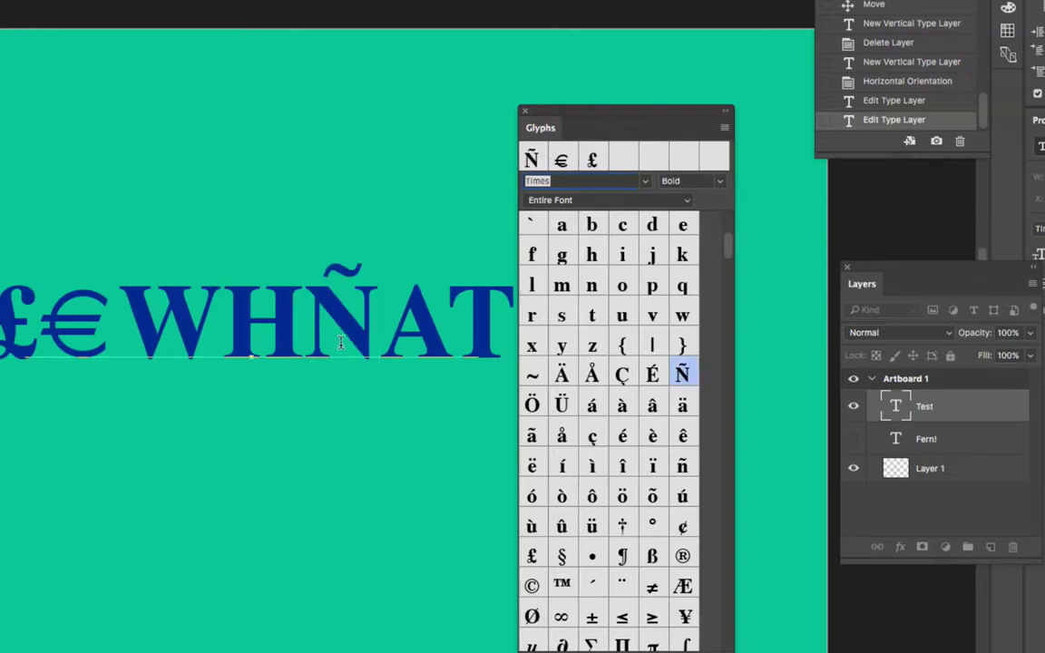
pyautogui.scroll(-1, 663, 444)
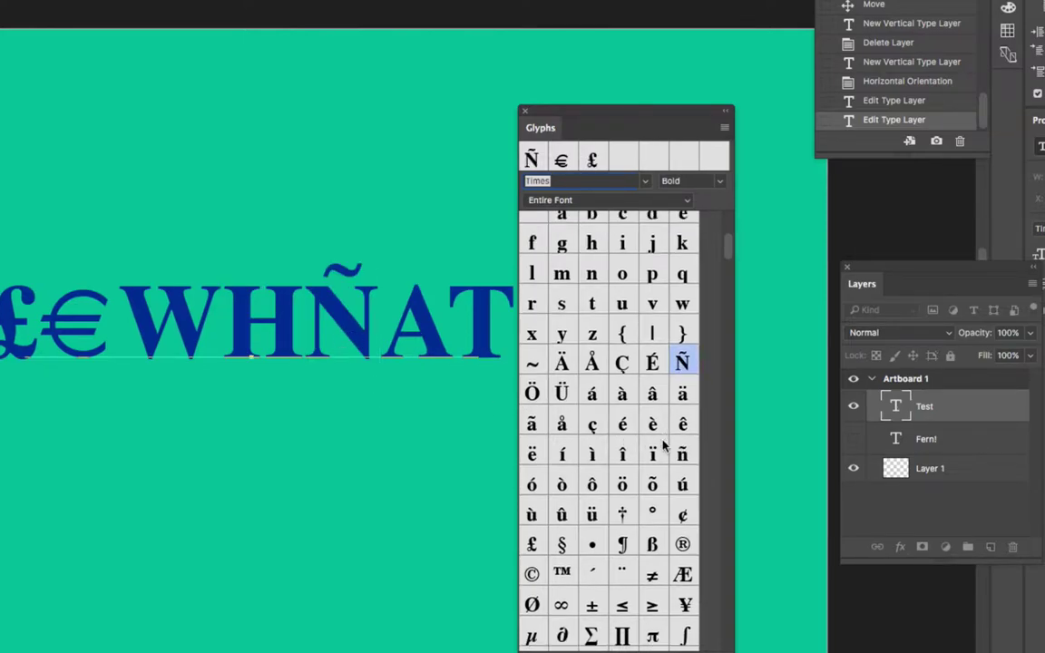
pyautogui.doubleClick(622, 436)
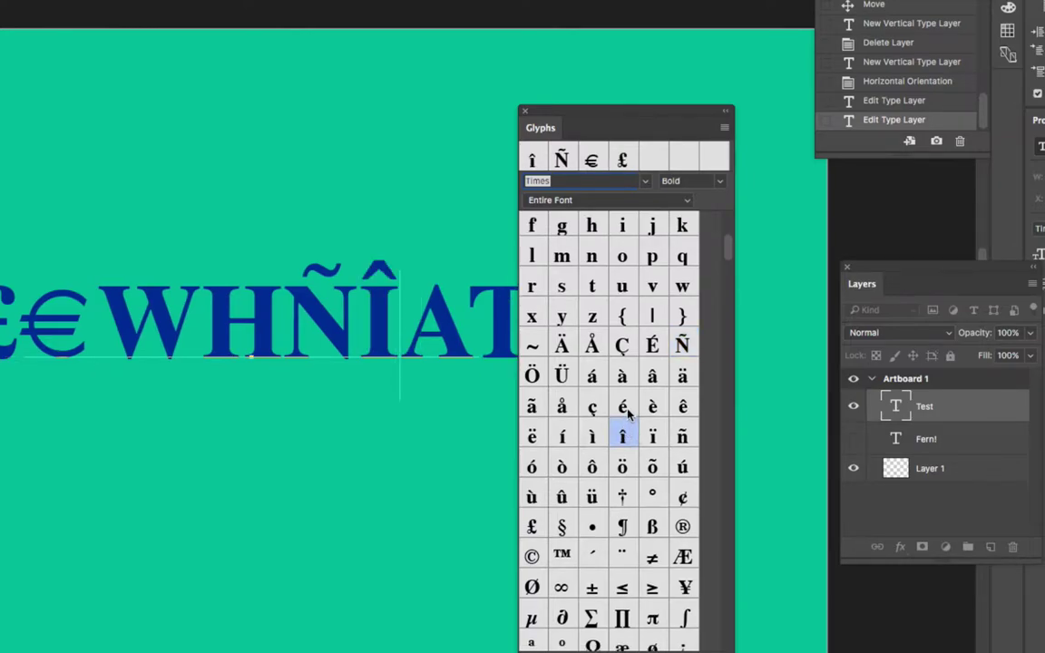
pyautogui.doubleClick(623, 406)
pyautogui.doubleClick(562, 406)
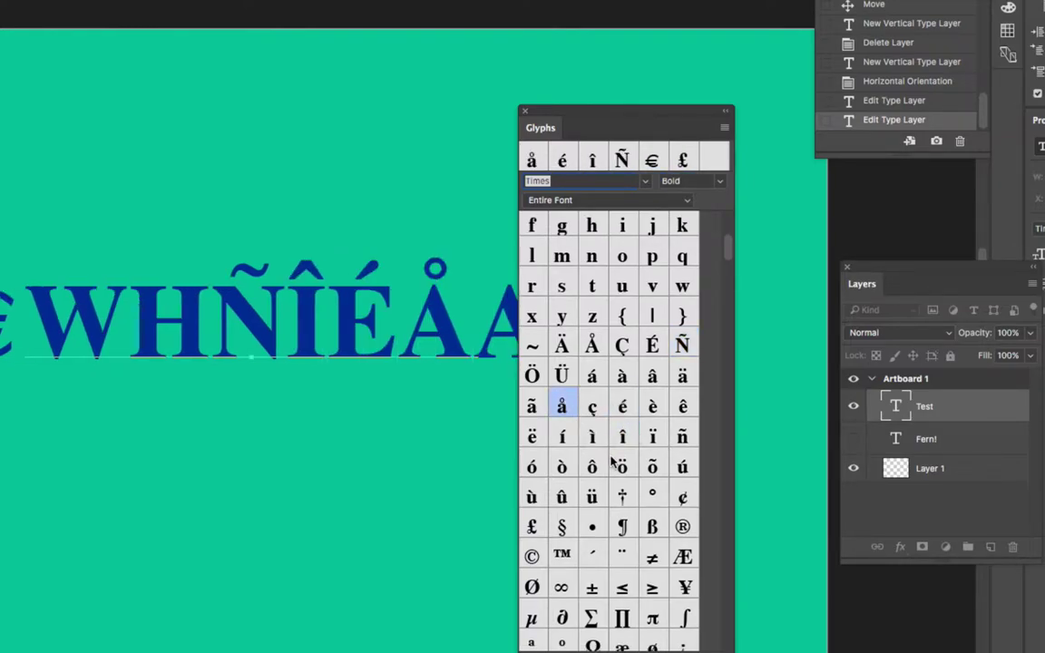
# - Scroll further down the glyph list and insert Ź after the © sign
pyautogui.scroll(-2, 616, 464)
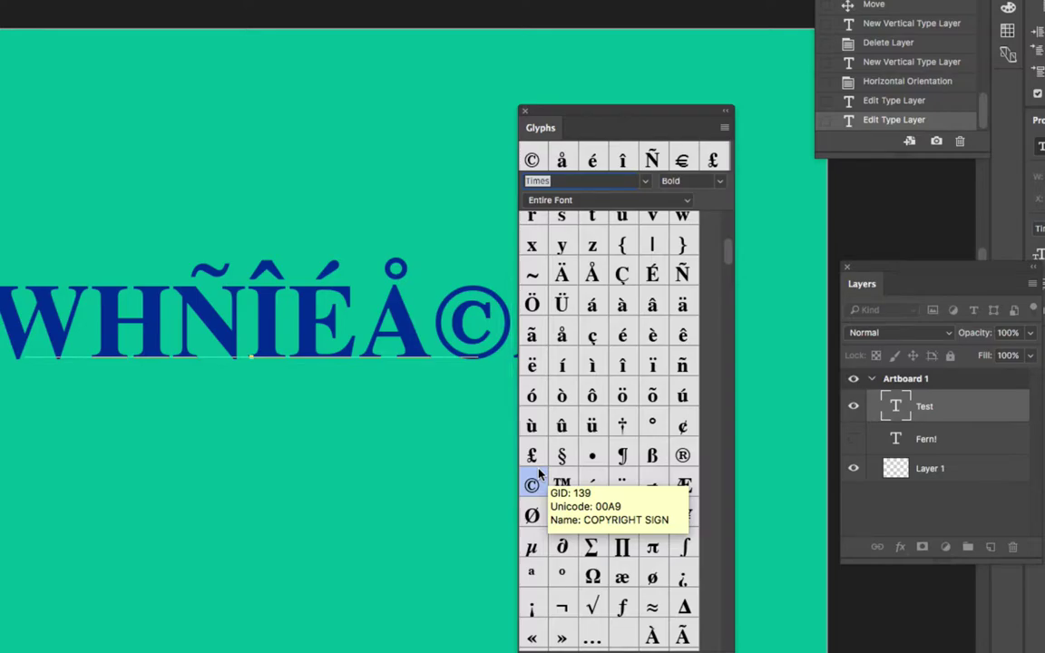
pyautogui.scroll(-10, 649, 463)
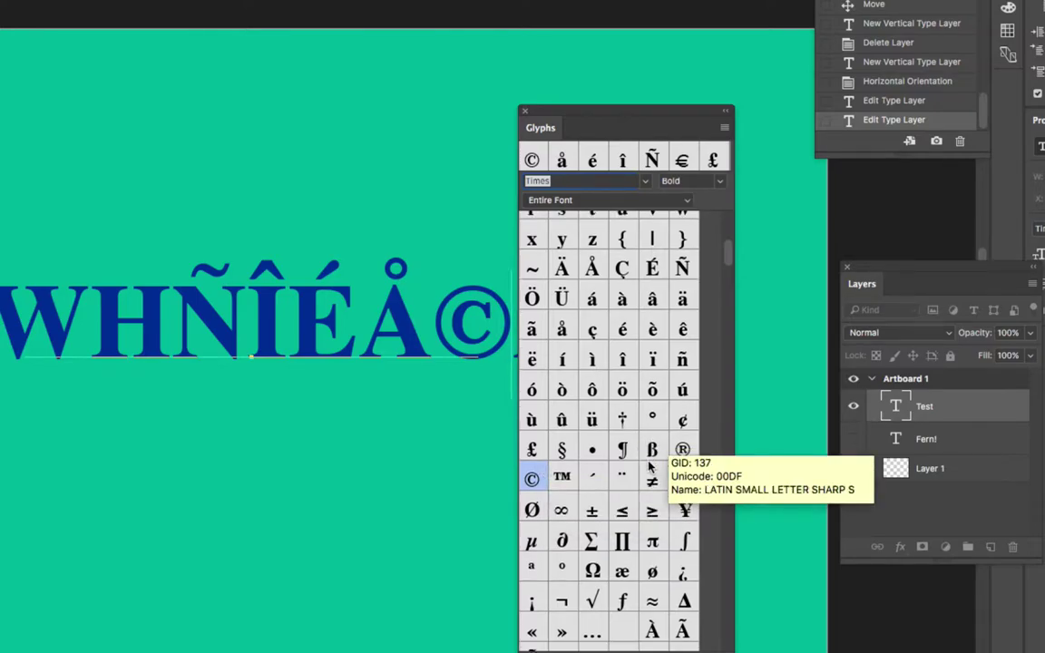
pyautogui.scroll(-4, 650, 462)
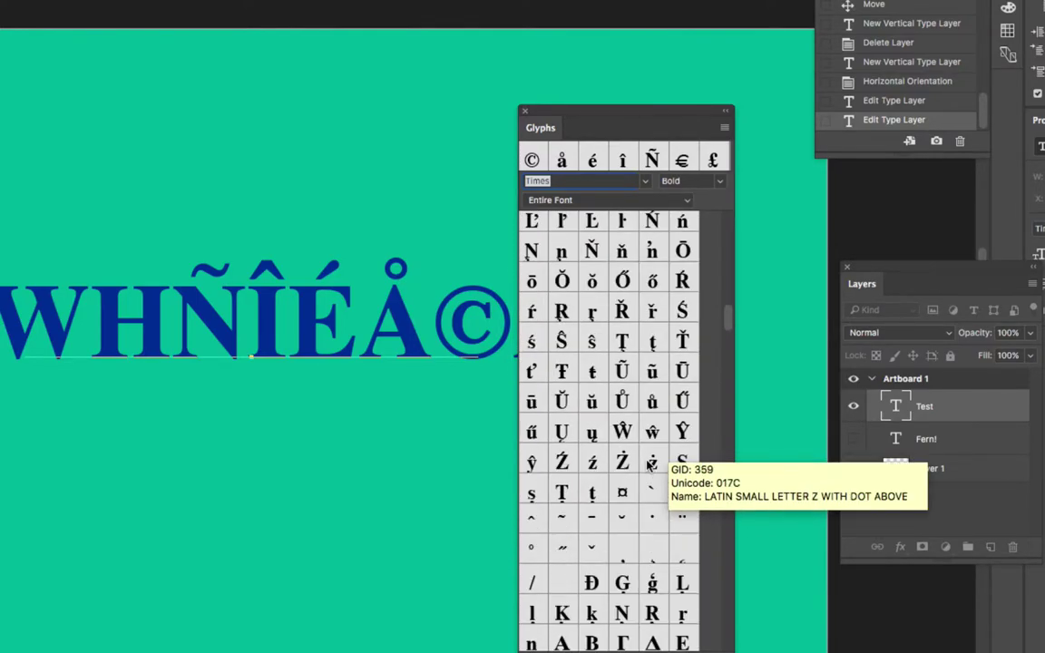
pyautogui.doubleClick(561, 462)
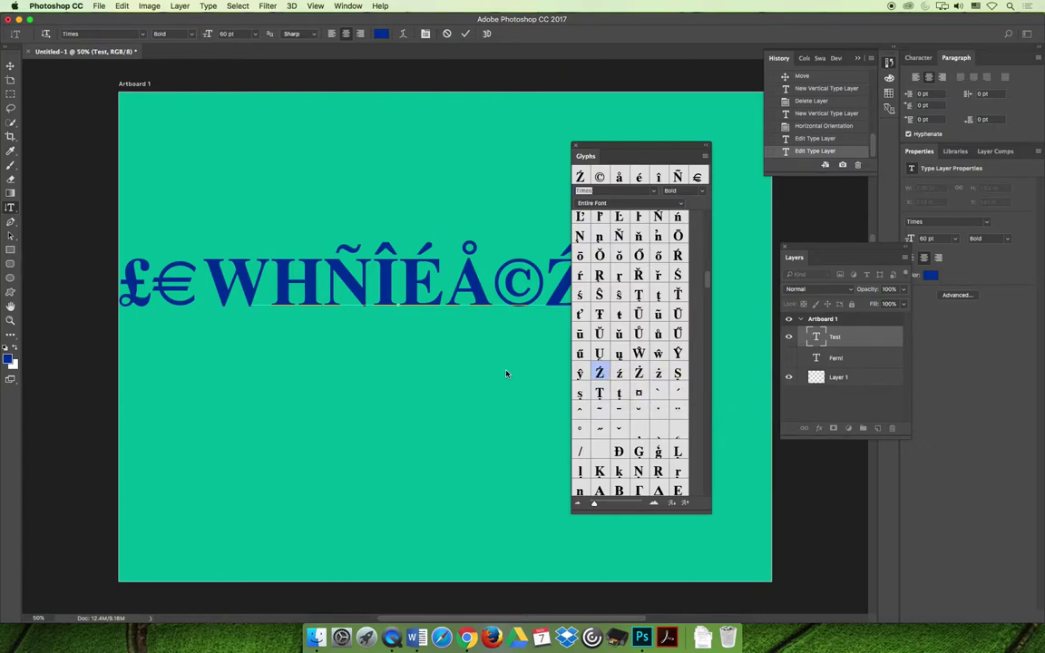
# - Select all the text and set it in Poplar Std by typing 'pop' in the font field
pyautogui.press('super+a')
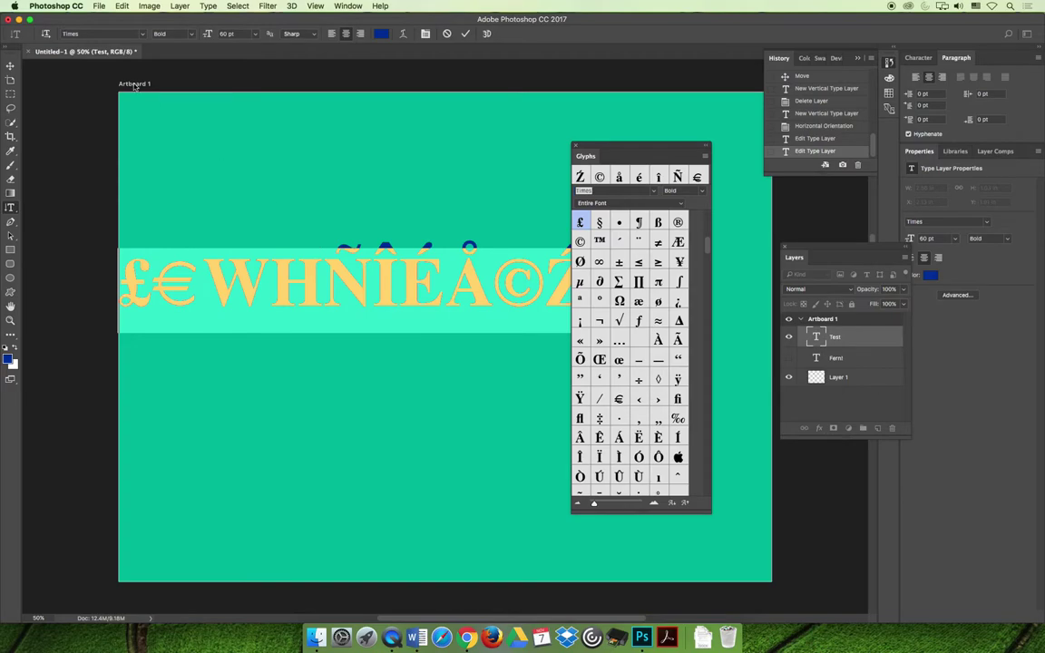
pyautogui.click(102, 34)
pyautogui.write('pop')
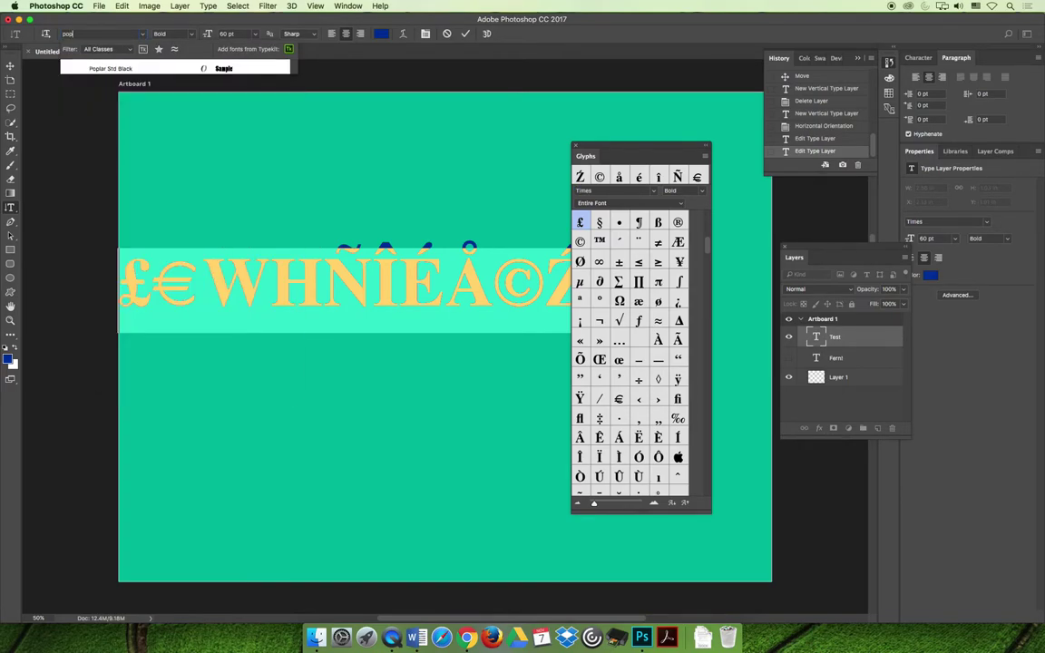
pyautogui.press('Return')
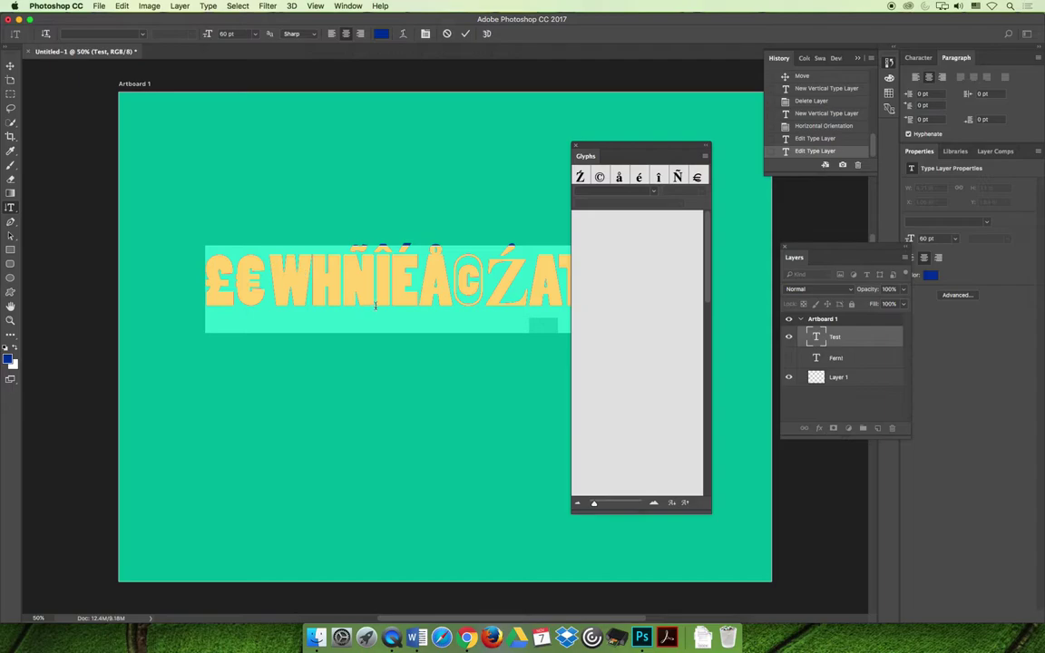
pyautogui.click(371, 291)
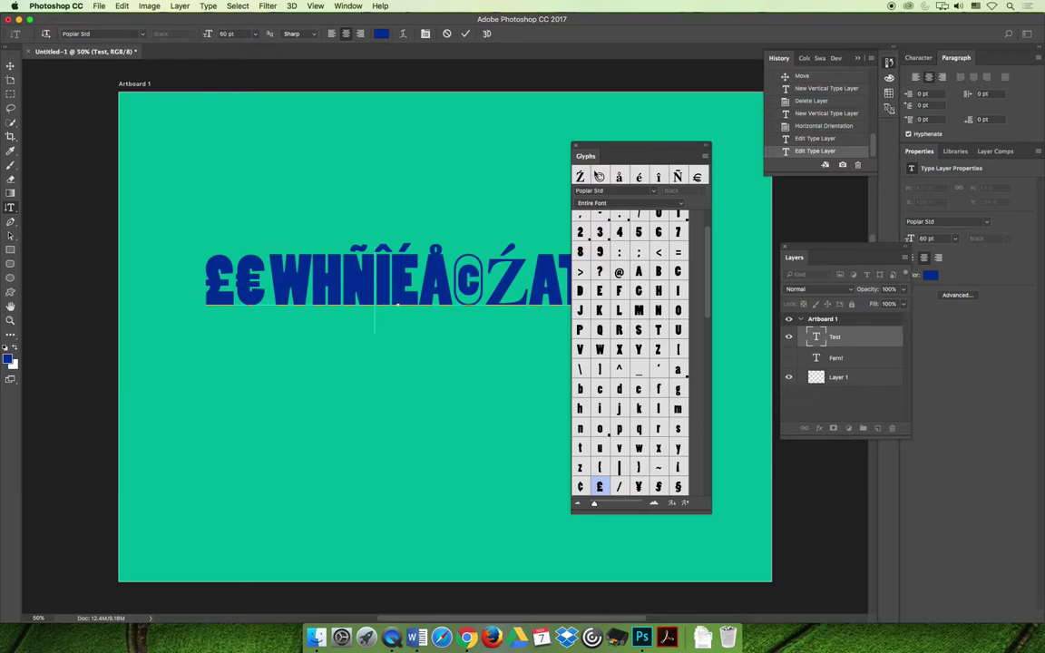
# - Reselect the whole line and set it in P22 Arts and Crafts
pyautogui.moveTo(606, 144); pyautogui.dragTo(729, 163)
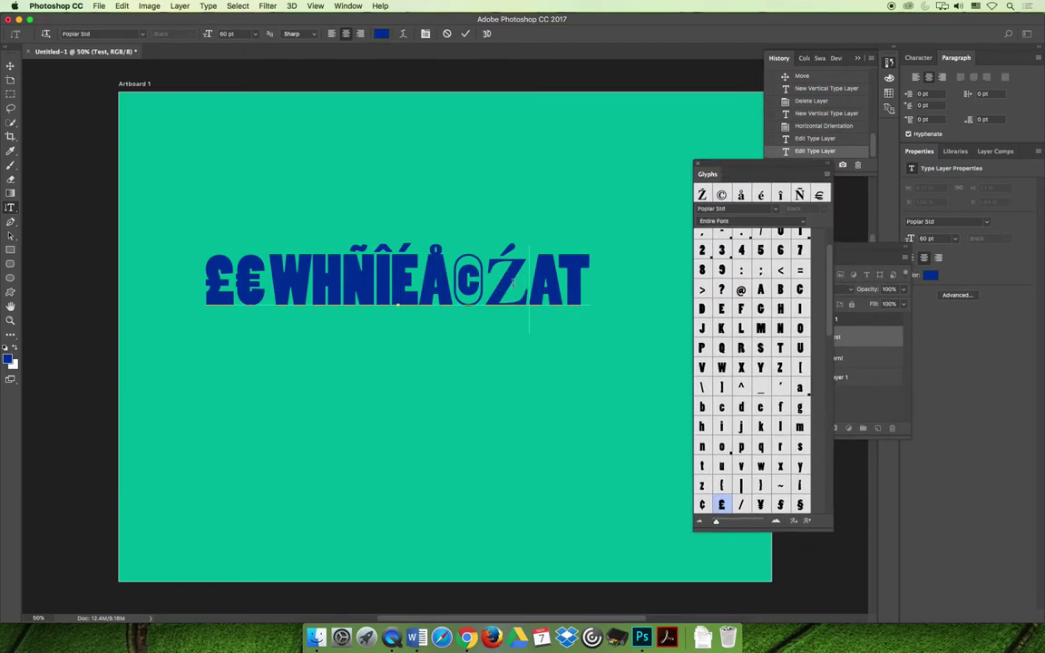
pyautogui.click(540, 279)
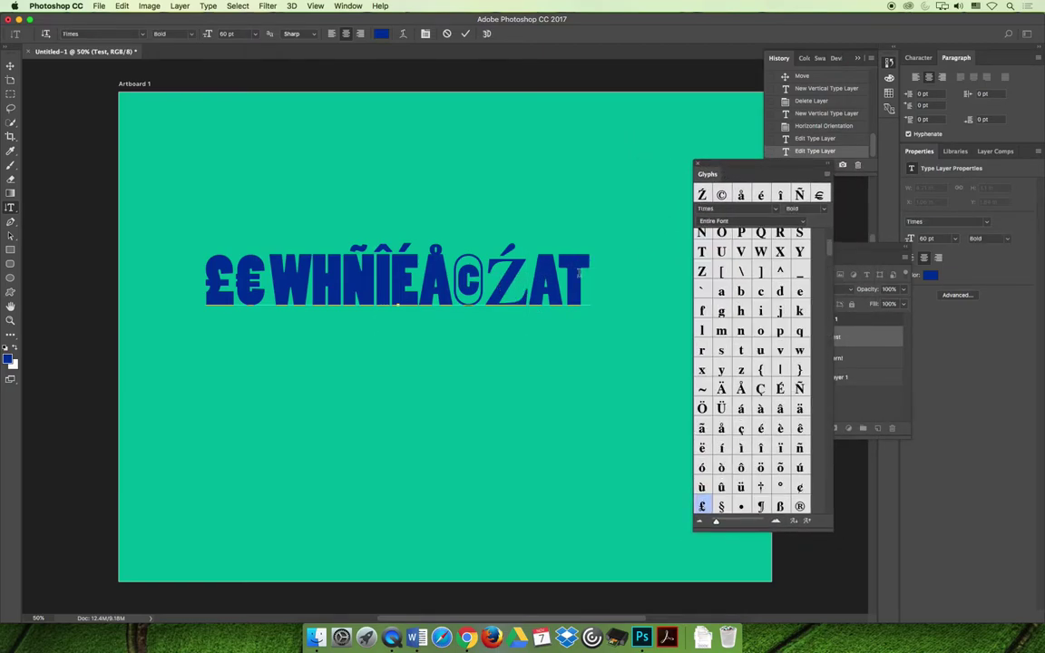
pyautogui.doubleClick(523, 247)
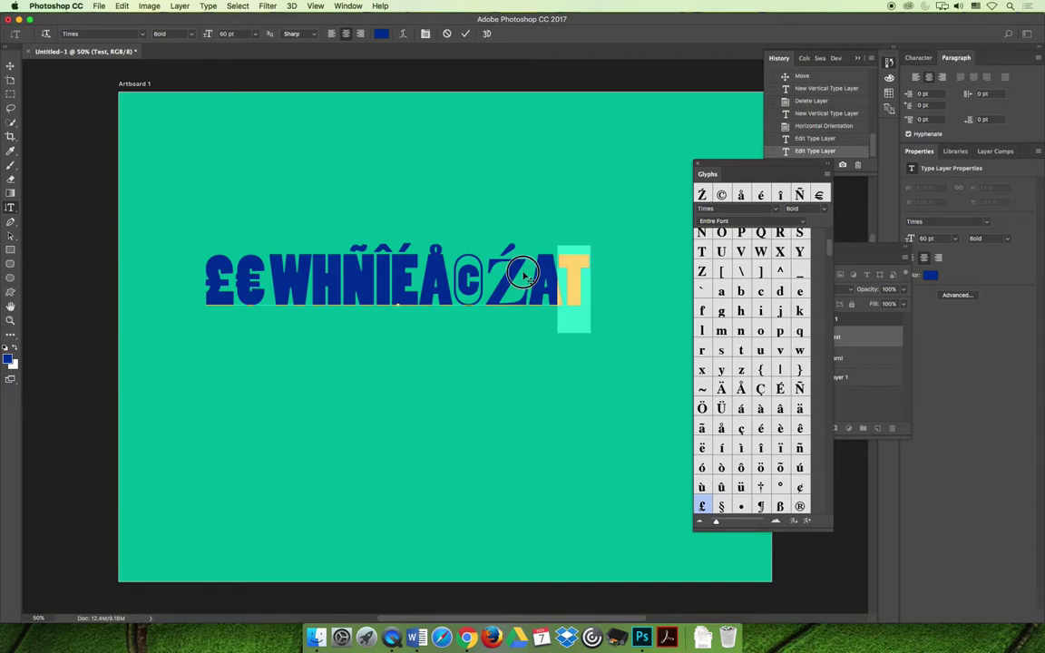
pyautogui.click(130, 34)
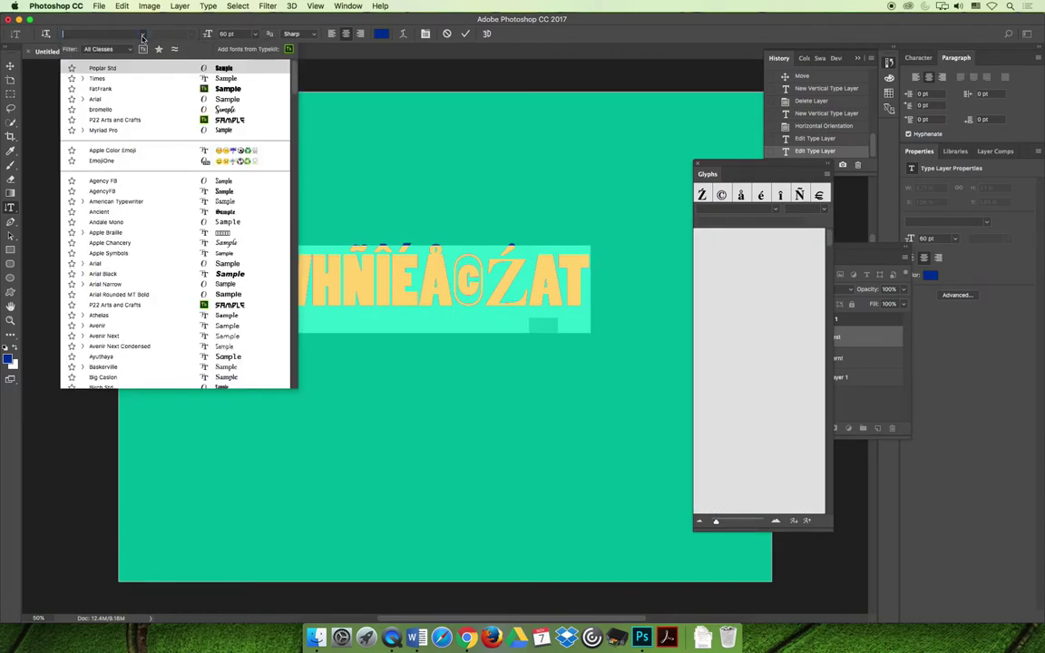
pyautogui.click(107, 120)
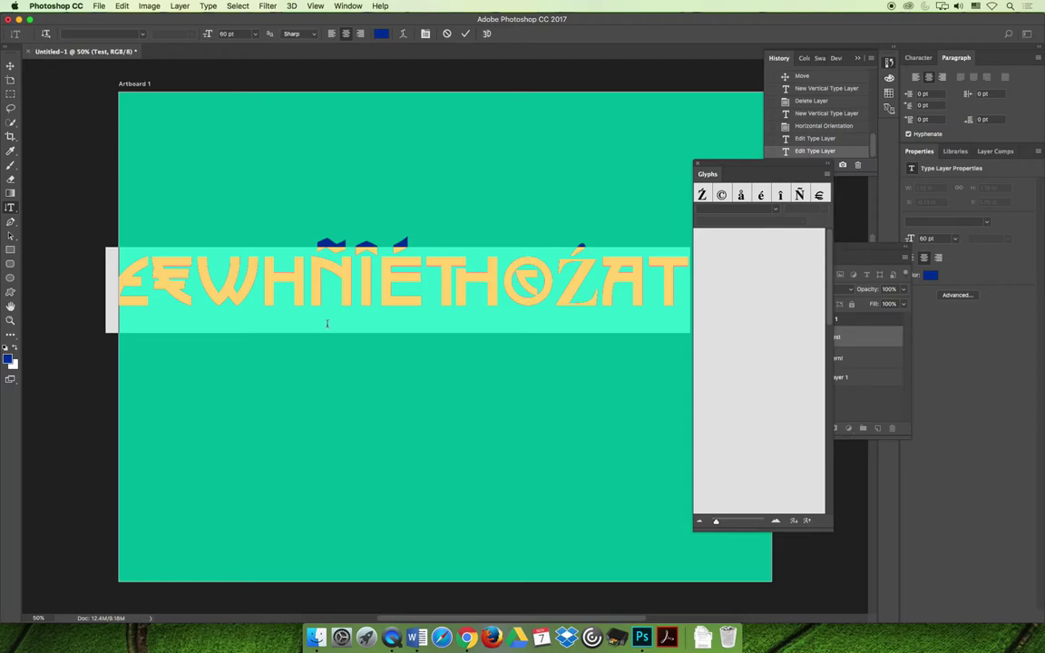
pyautogui.click(328, 305)
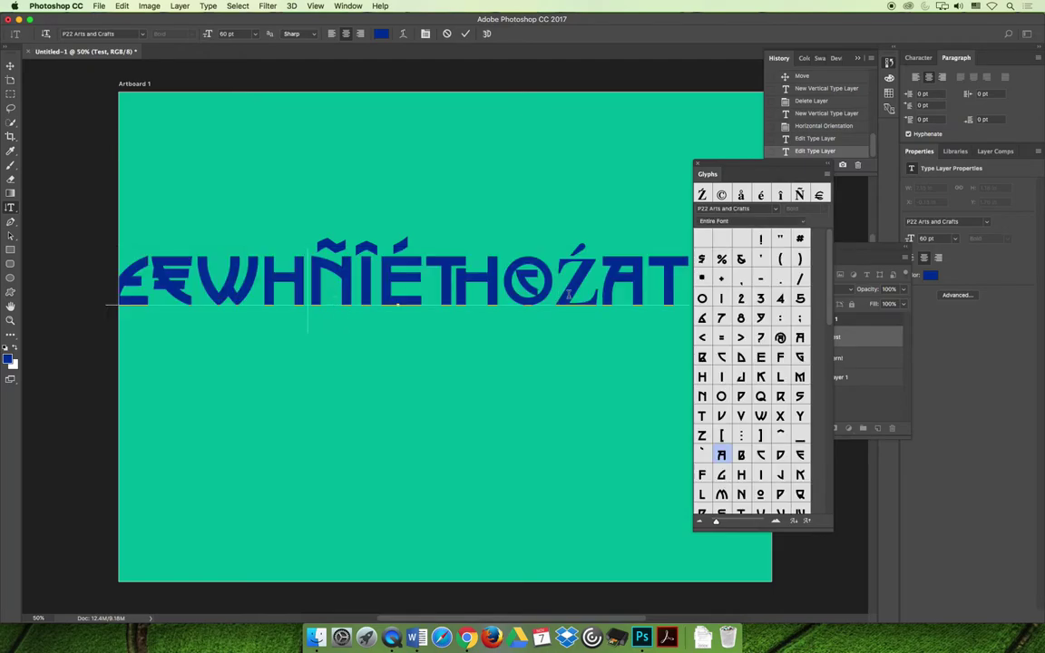